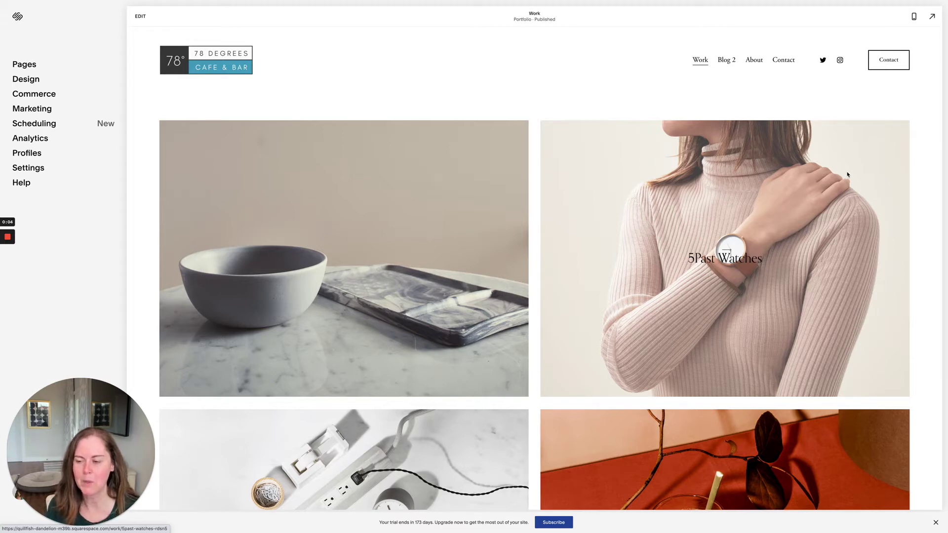
Preview the Work page's images and bio, then switch the page into edit mode.
scroll(611, 139, "down", 10)
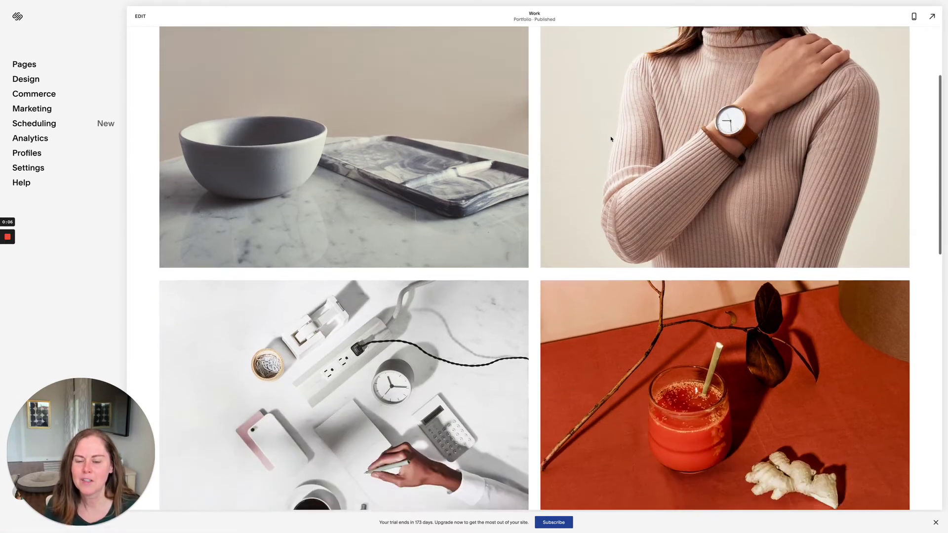
scroll(610, 139, "down", 5)
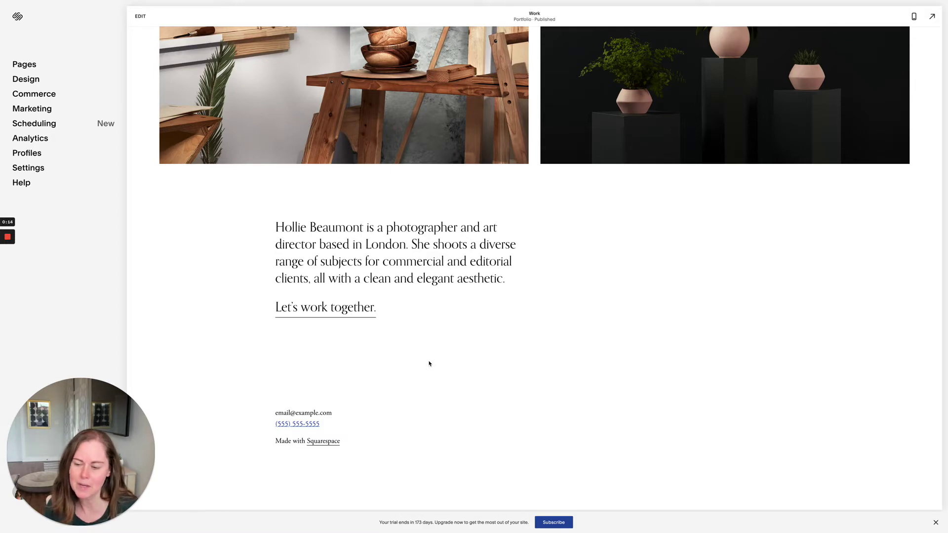
scroll(429, 364, "up", 4)
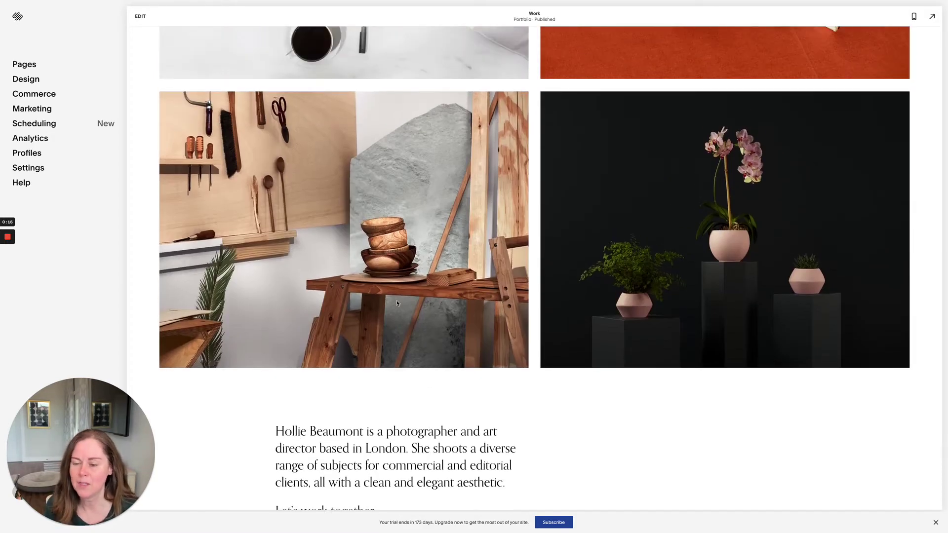
scroll(396, 300, "up", 10)
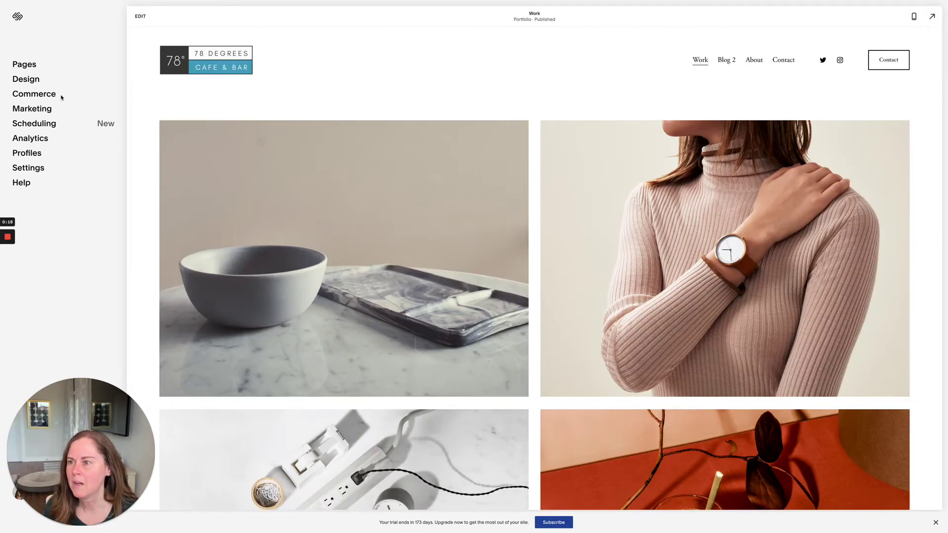
left_click(140, 17)
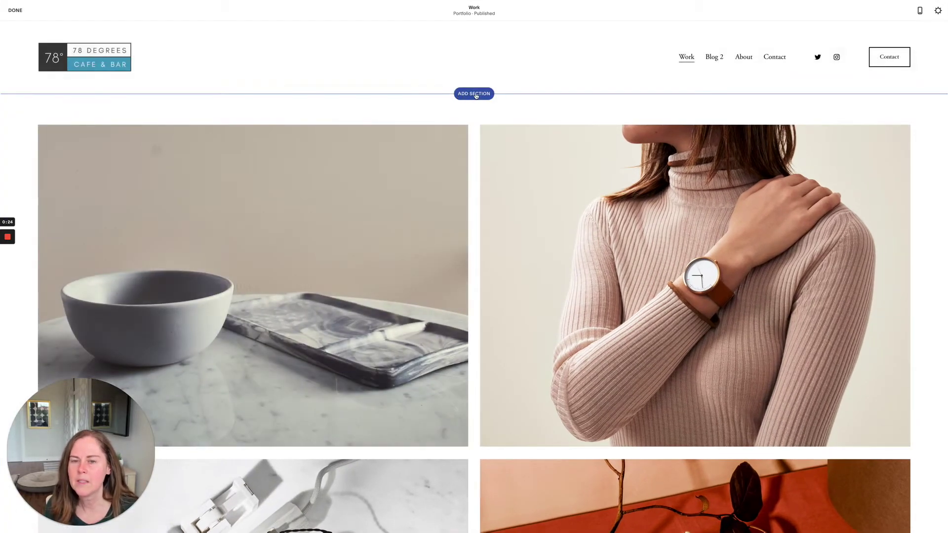
Start a new section above the gallery and browse the List, Gallery and Images layouts.
left_click(471, 94)
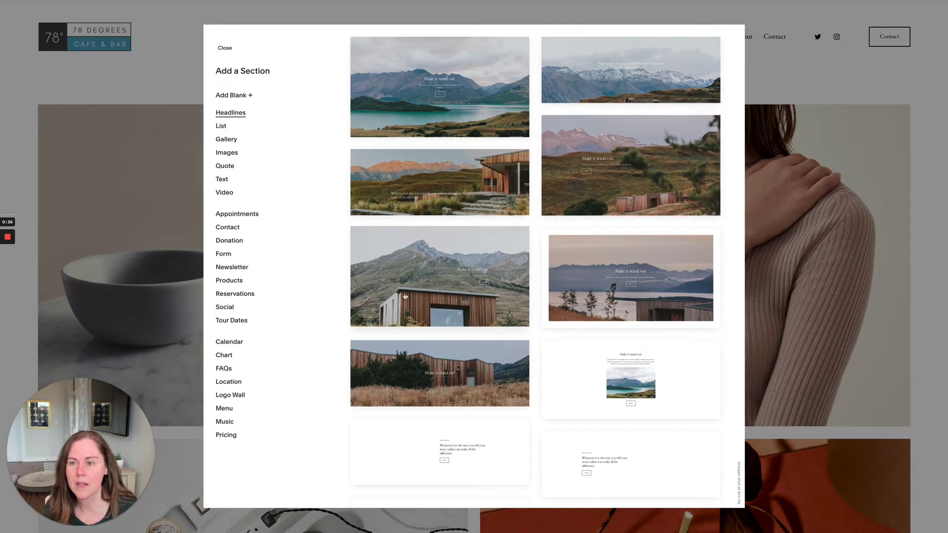
scroll(510, 425, "down", 1)
scroll(510, 425, "down", 7)
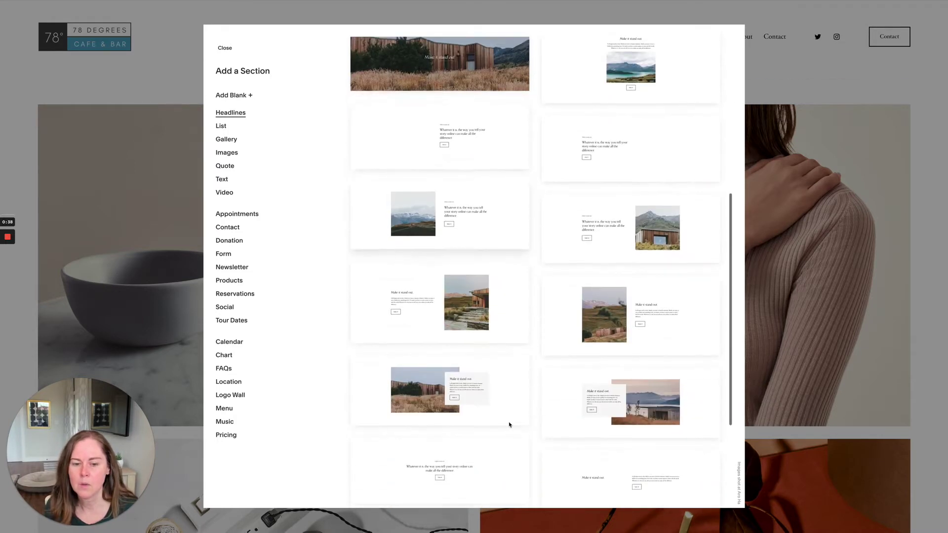
left_click(231, 126)
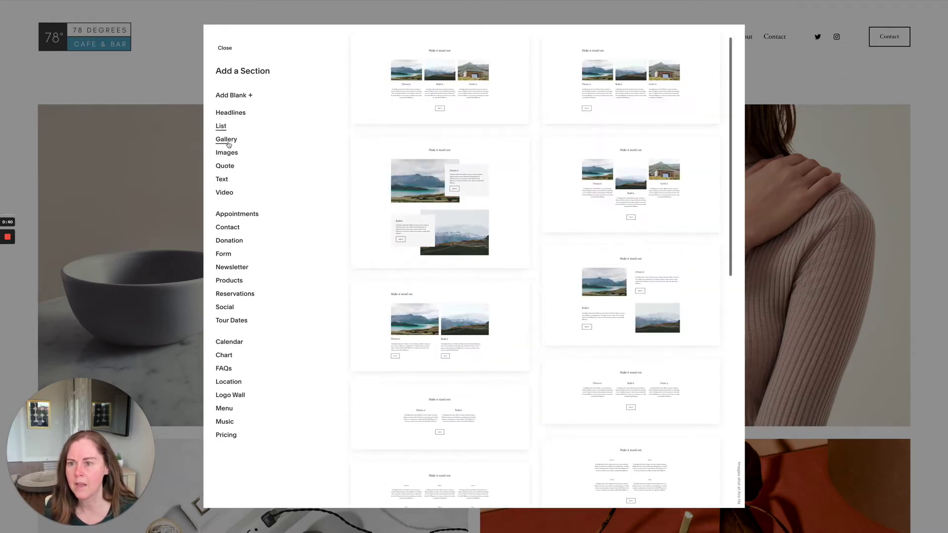
left_click(233, 141)
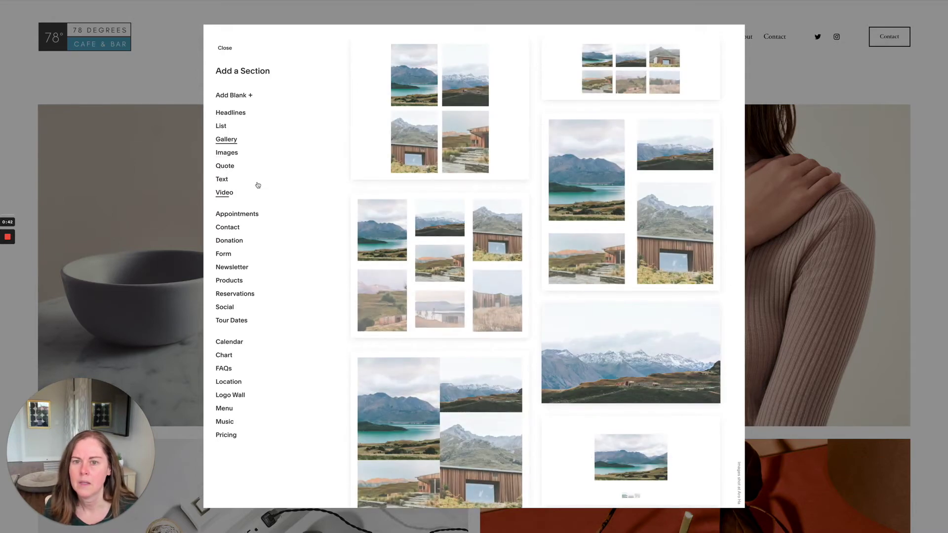
left_click(229, 153)
scroll(563, 239, "down", 3)
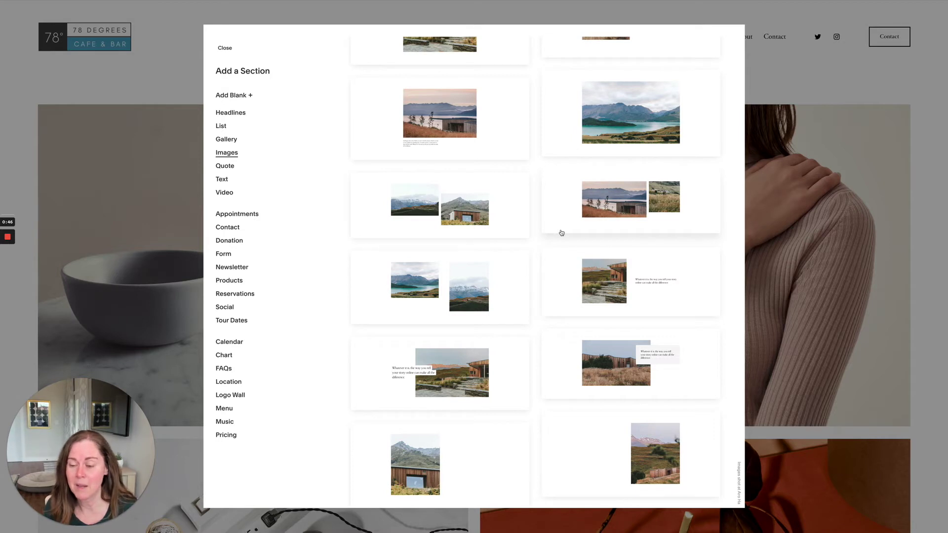
Browse the Quote, Logo Wall and Music layouts, then add the snowy-mountain Headlines section.
left_click(224, 166)
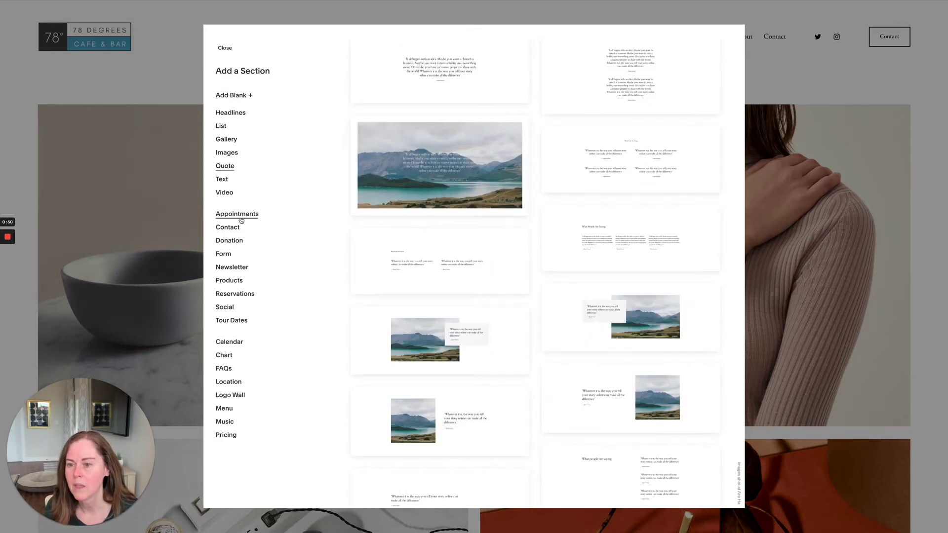
left_click(232, 395)
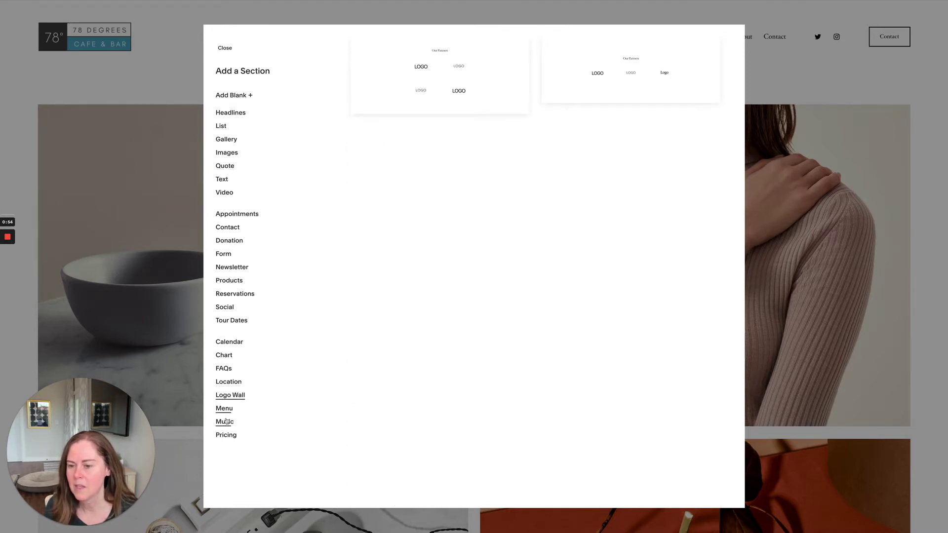
left_click(226, 421)
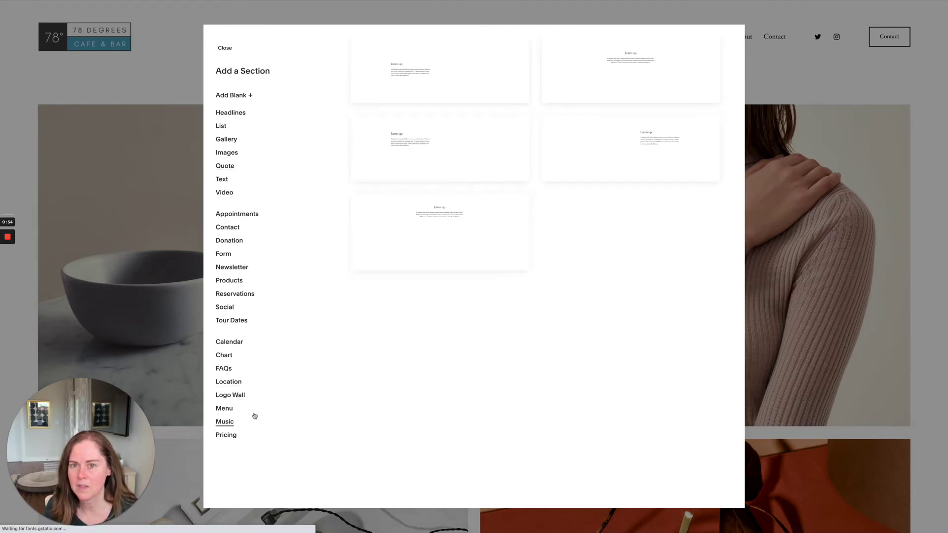
left_click(226, 113)
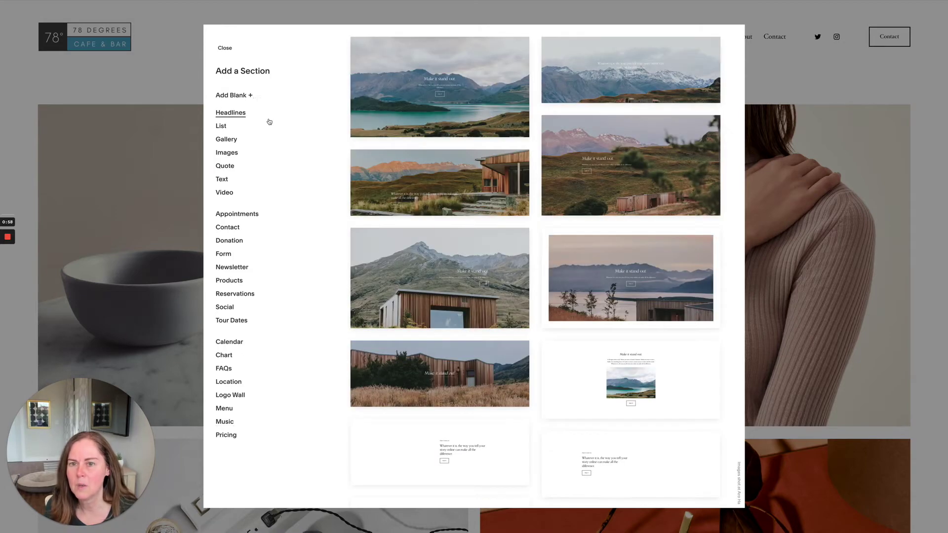
left_click(626, 81)
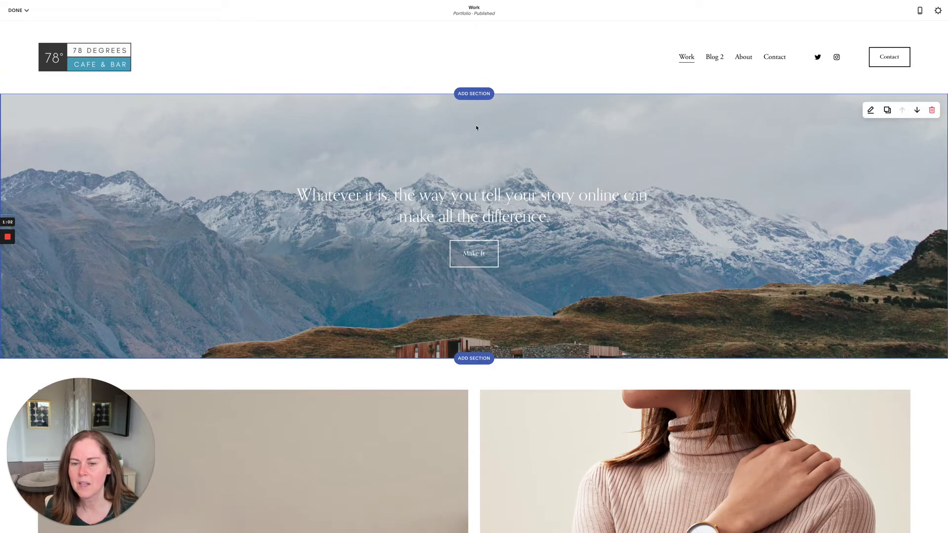
Remove the headline's background photo, briefly try an Unsplash mountain photo, leaving a plain black backdrop.
left_click(870, 113)
left_click(878, 115)
left_click(920, 241)
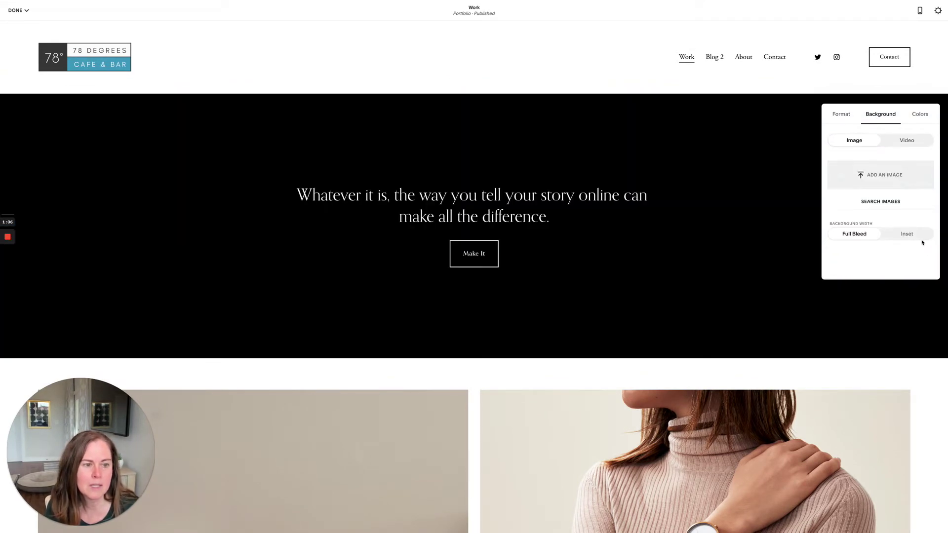
left_click(879, 202)
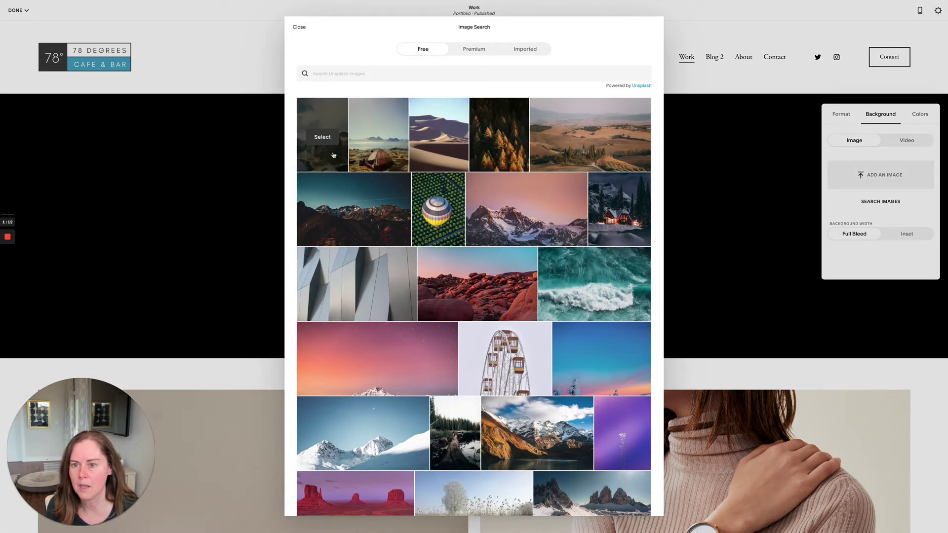
left_click(323, 139)
left_click(566, 281)
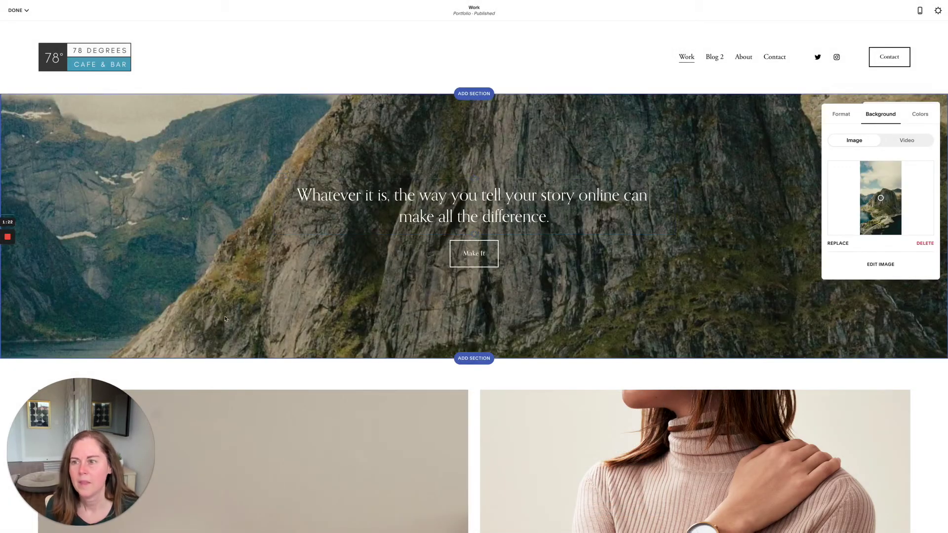
left_click(918, 243)
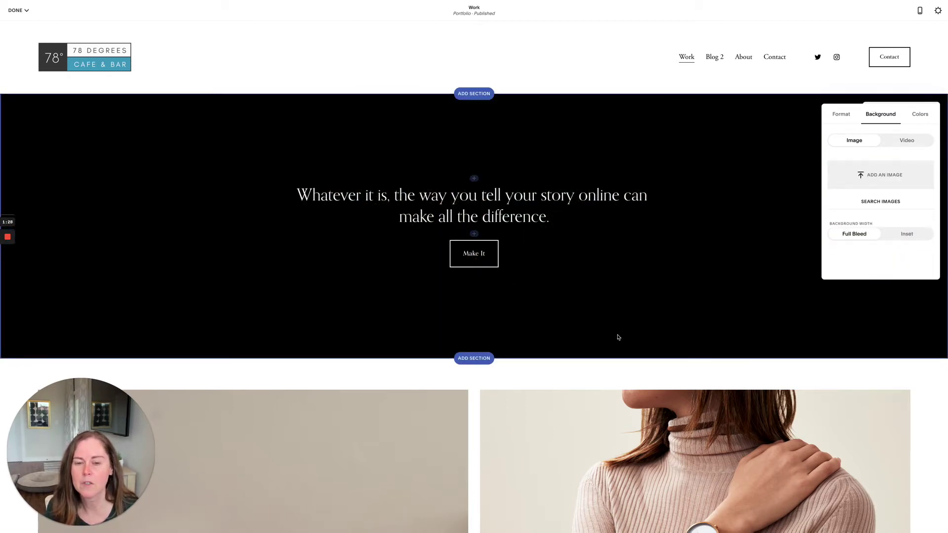
left_click(914, 114)
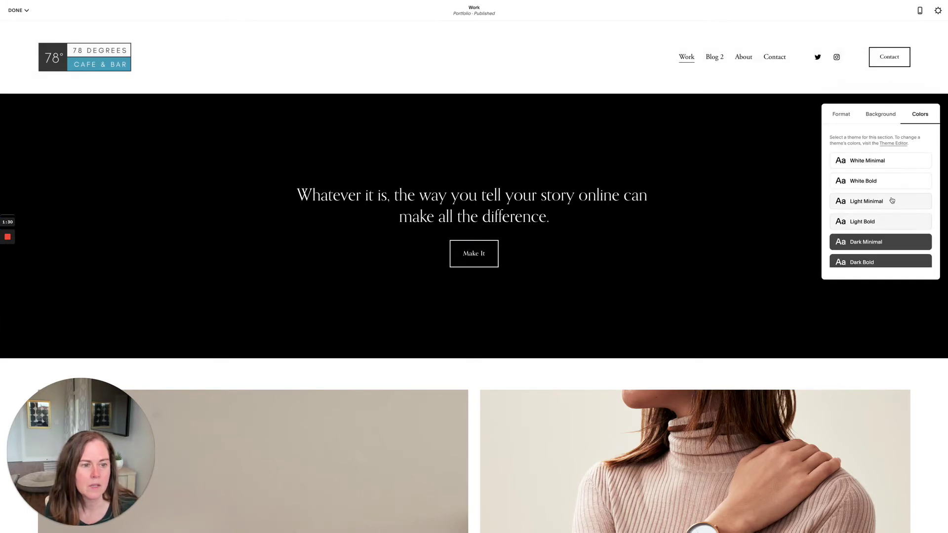
Apply the Dark Minimal colour theme to the headline section after trying Light Minimal.
scroll(892, 200, "down", 2)
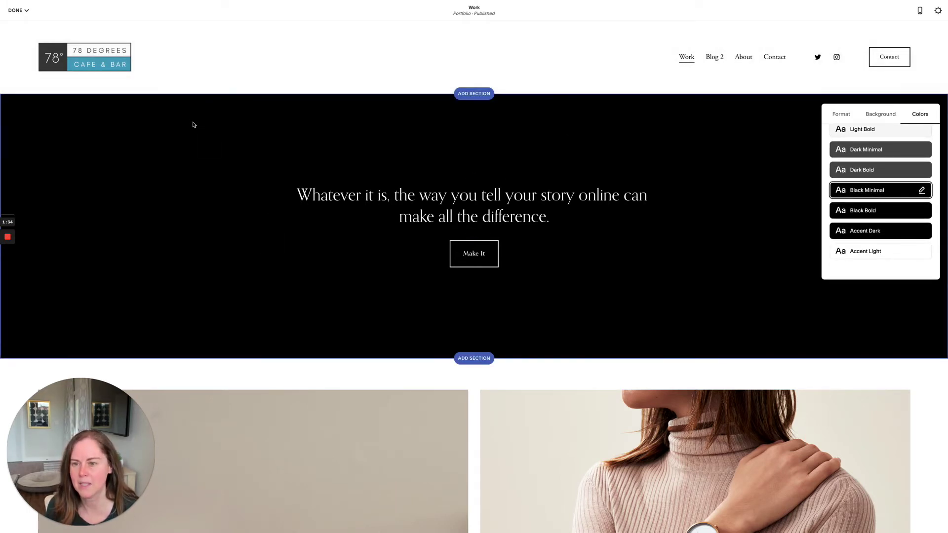
scroll(884, 163, "up", 2)
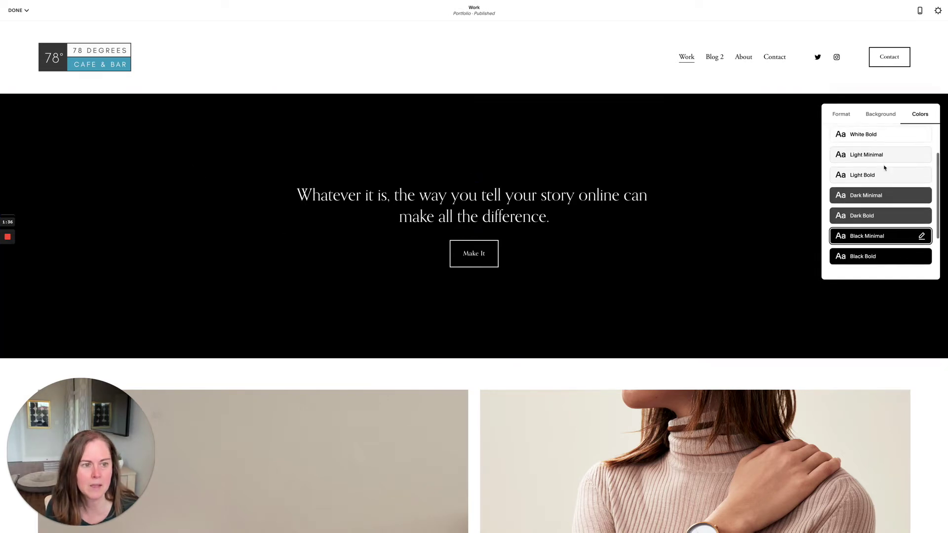
left_click(887, 161)
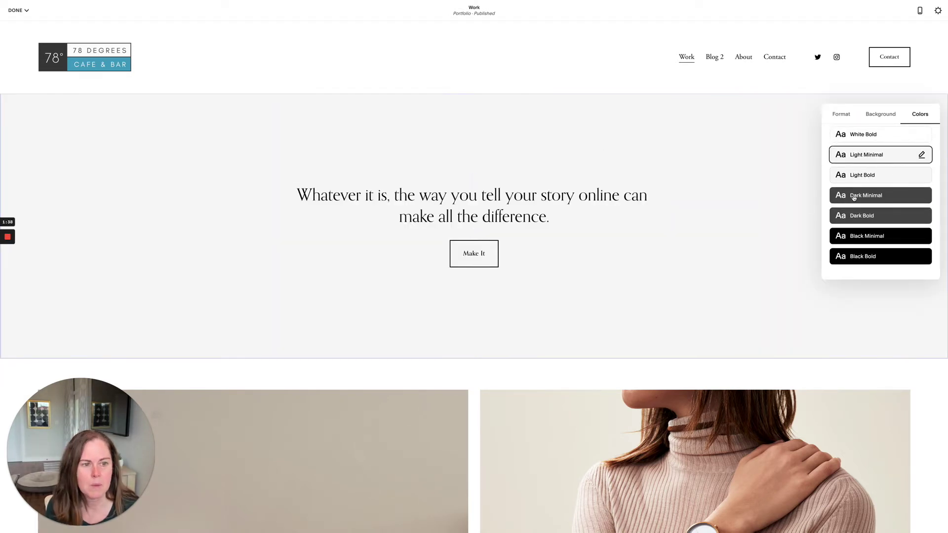
left_click(869, 195)
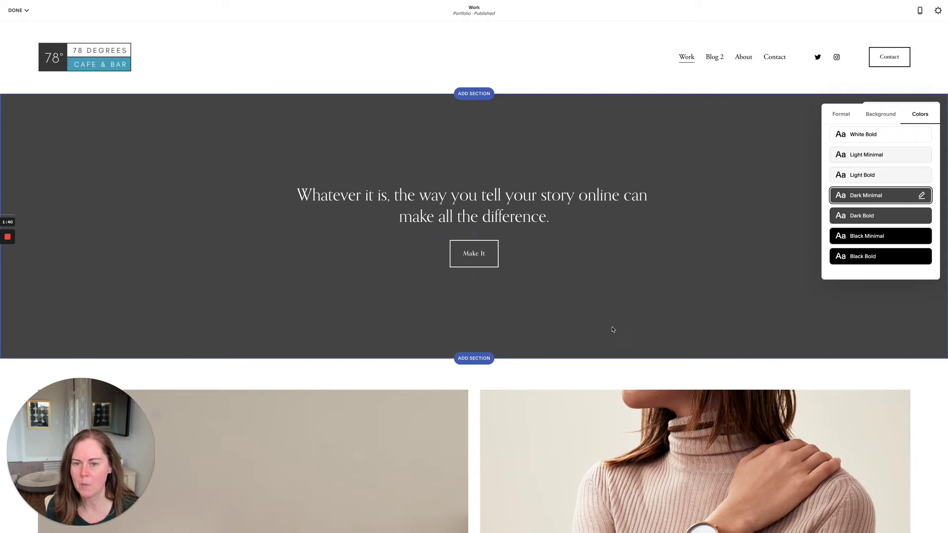
scroll(568, 318, "down", 1)
scroll(587, 158, "up", 1)
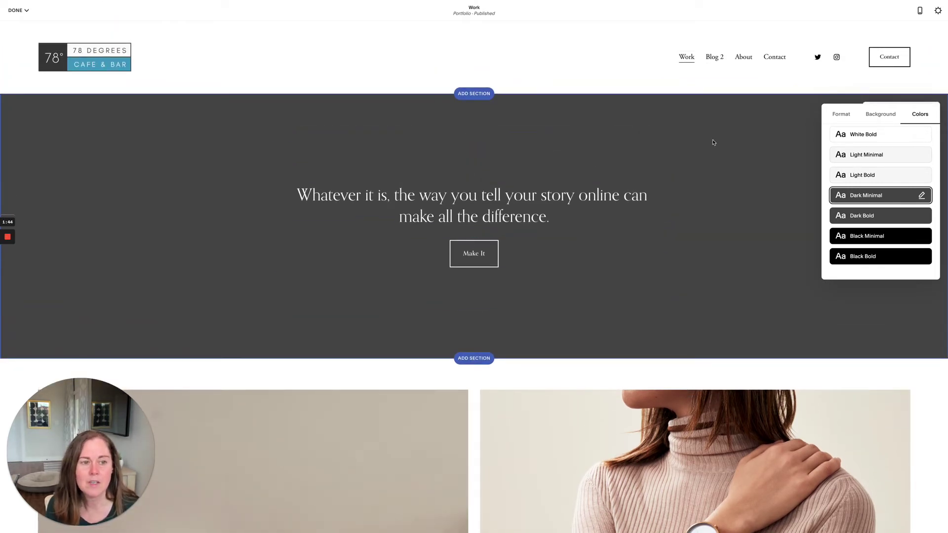
left_click(887, 117)
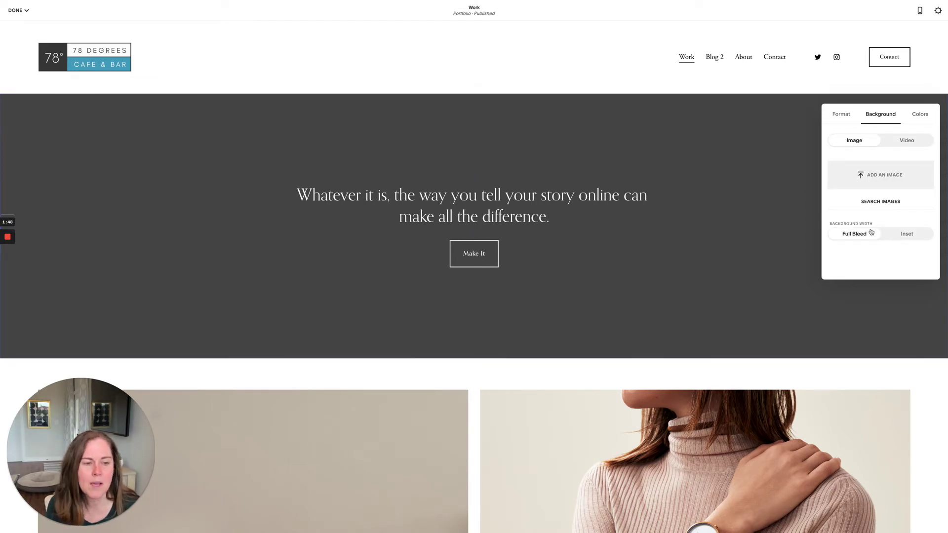
left_click(910, 236)
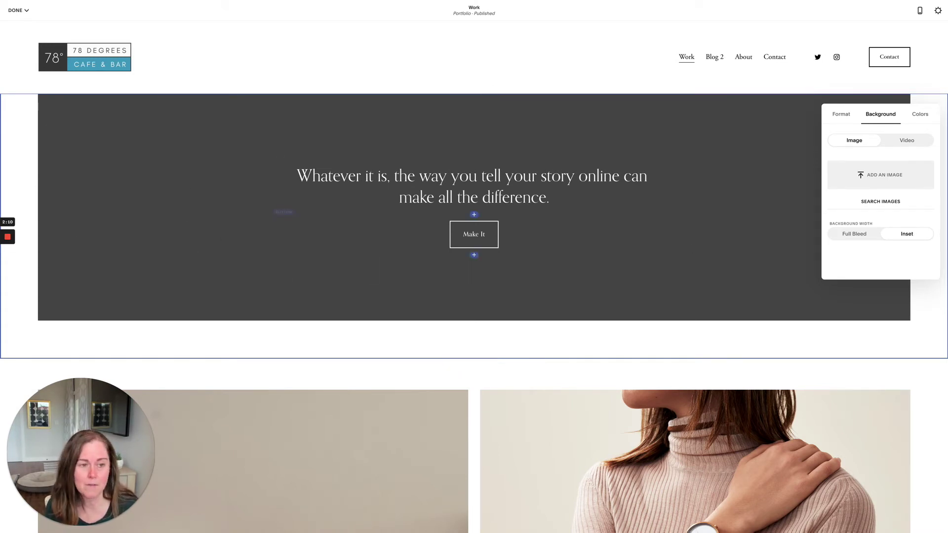
left_click(863, 234)
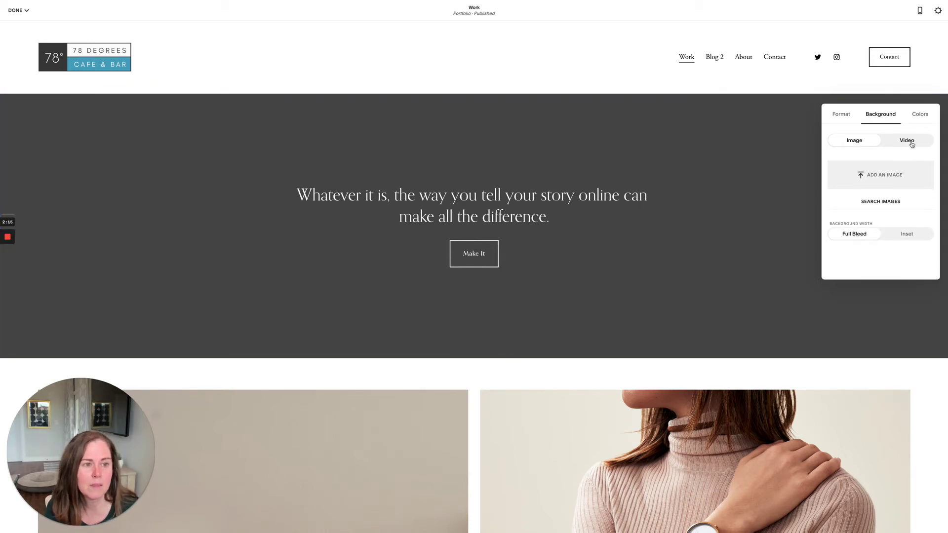
Scroll down to the site footer and enter footer editing.
scroll(535, 300, "down", 20)
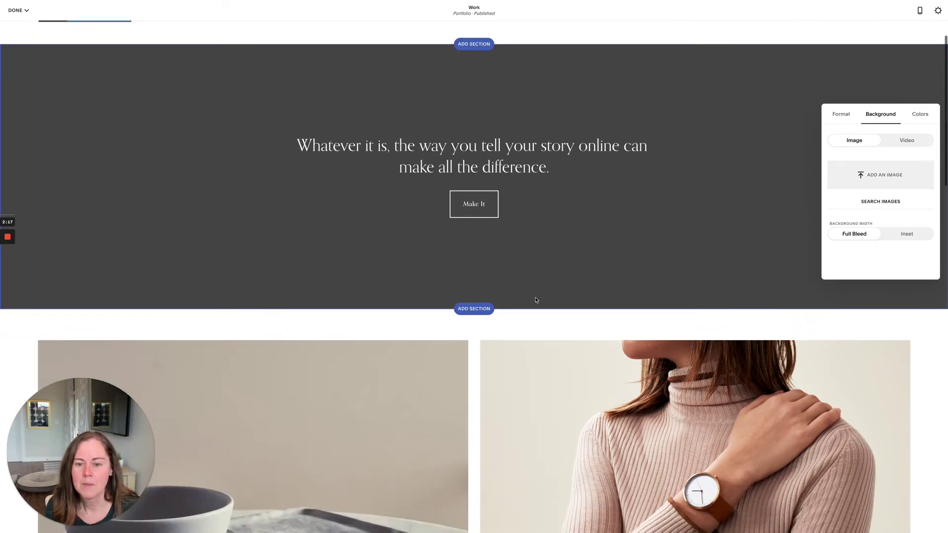
scroll(536, 300, "down", 3)
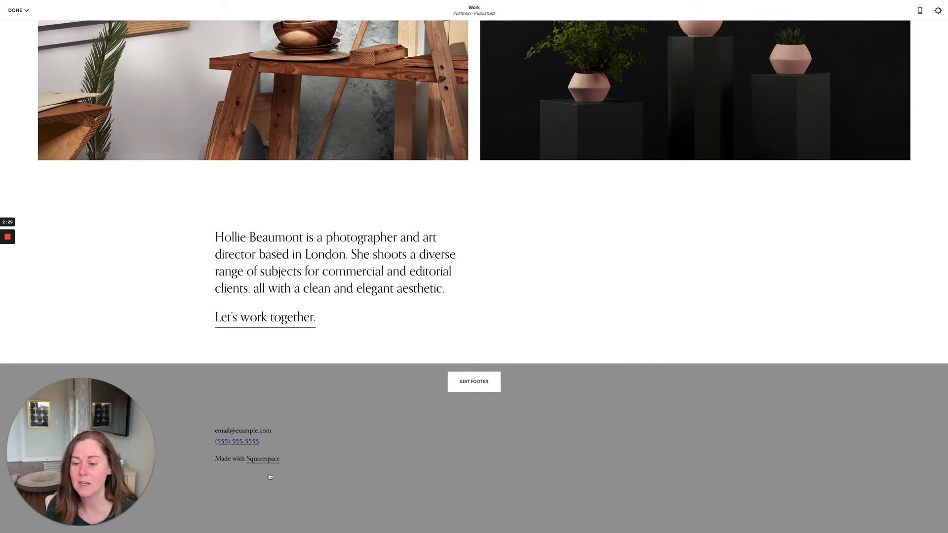
left_click(458, 385)
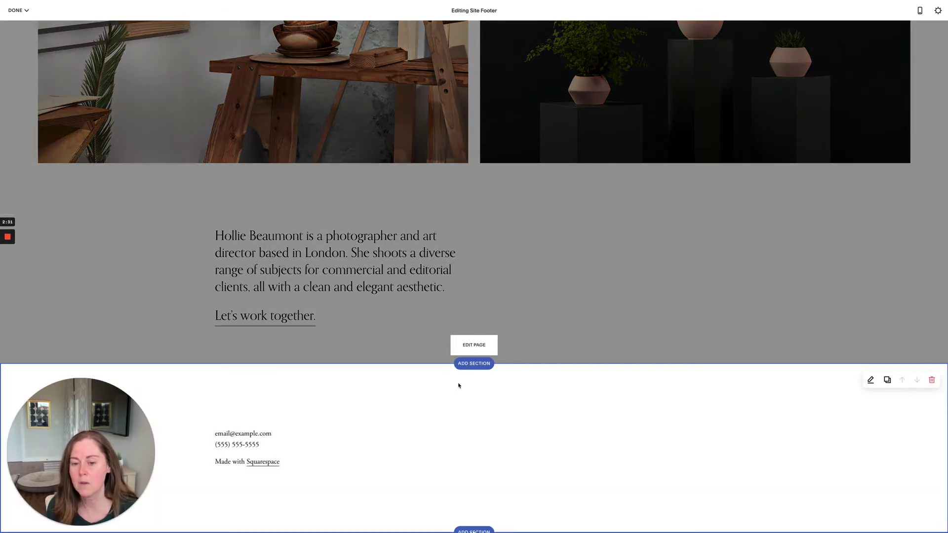
Insert the 'Sign up with your email address' newsletter layout into the footer.
left_click(470, 364)
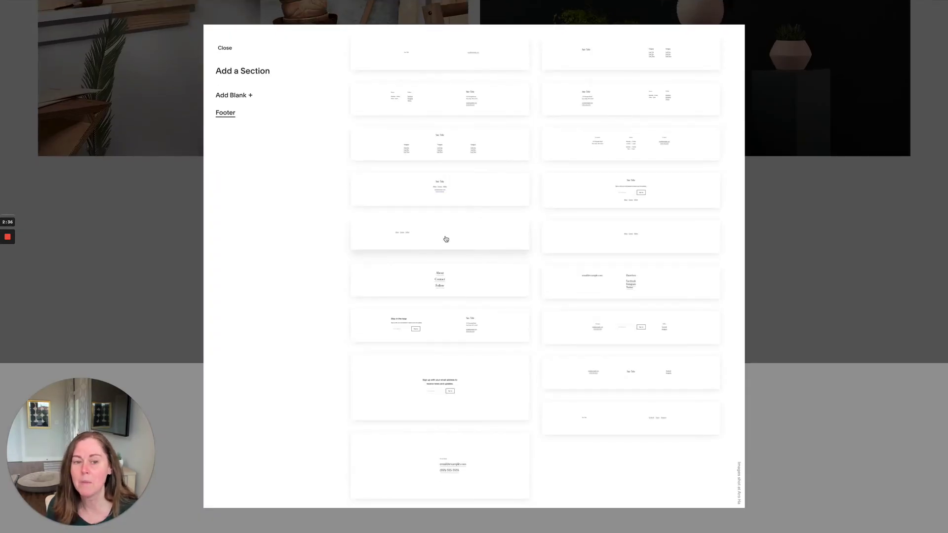
left_click(514, 383)
scroll(444, 244, "up", 3)
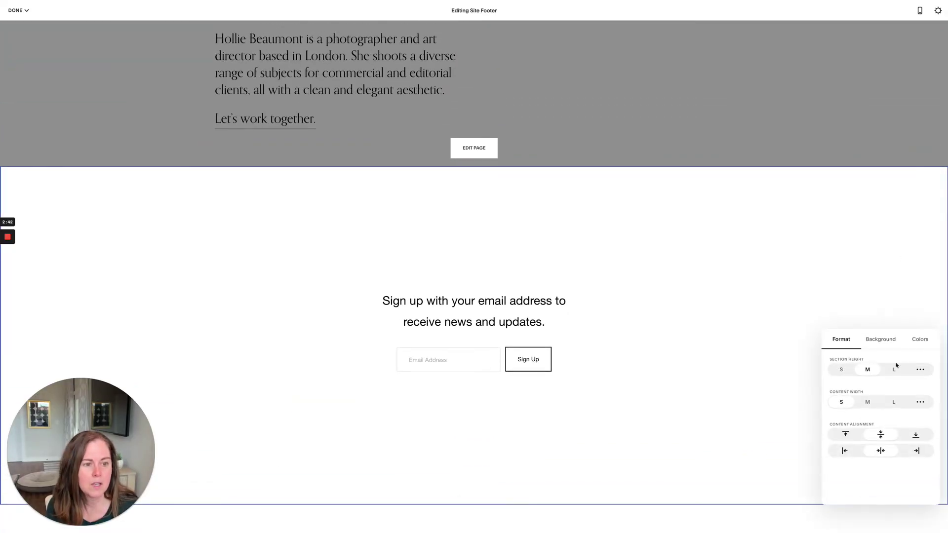
Give the footer sign-up section the Dark Minimal colour theme after trying Light Minimal.
left_click(915, 345)
left_click(895, 432)
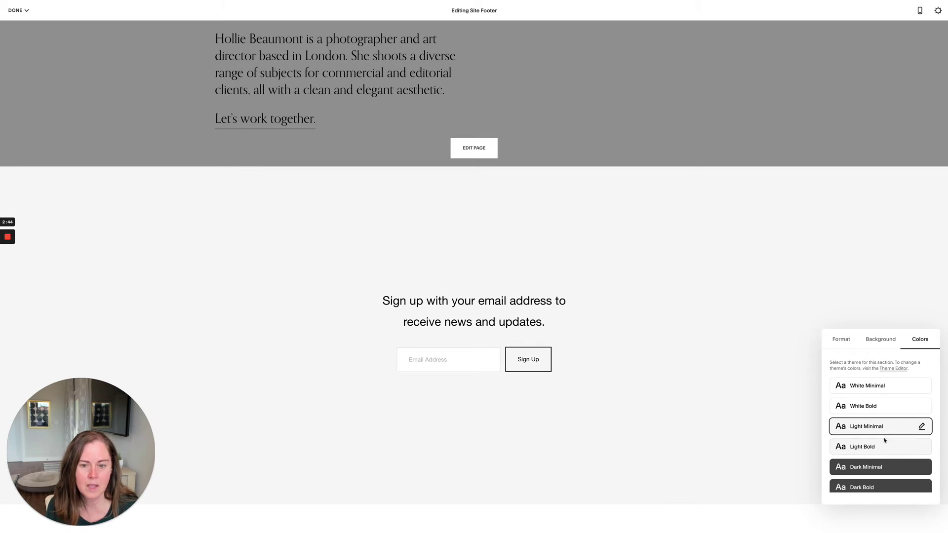
left_click(883, 467)
scroll(683, 313, "down", 2)
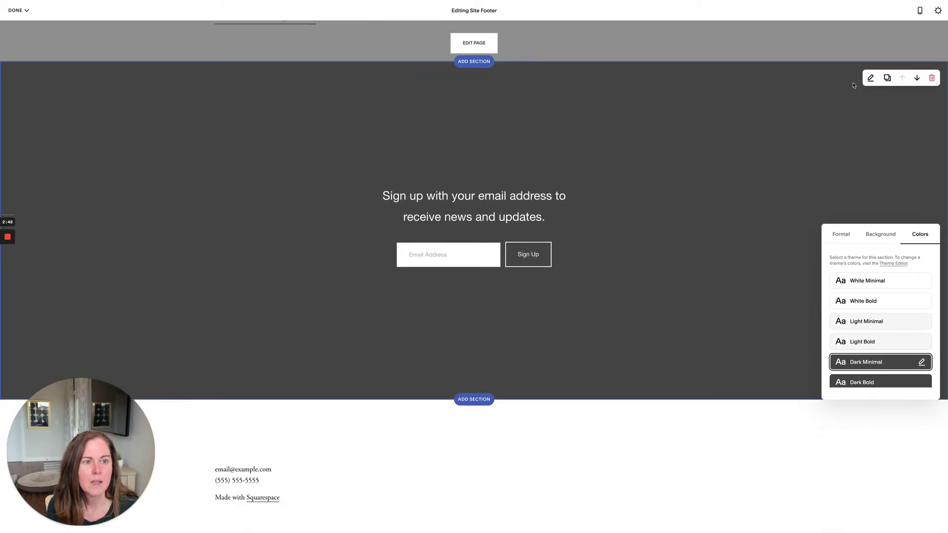
left_click(871, 79)
Set the sign-up section height to a custom value of 44.
left_click(841, 266)
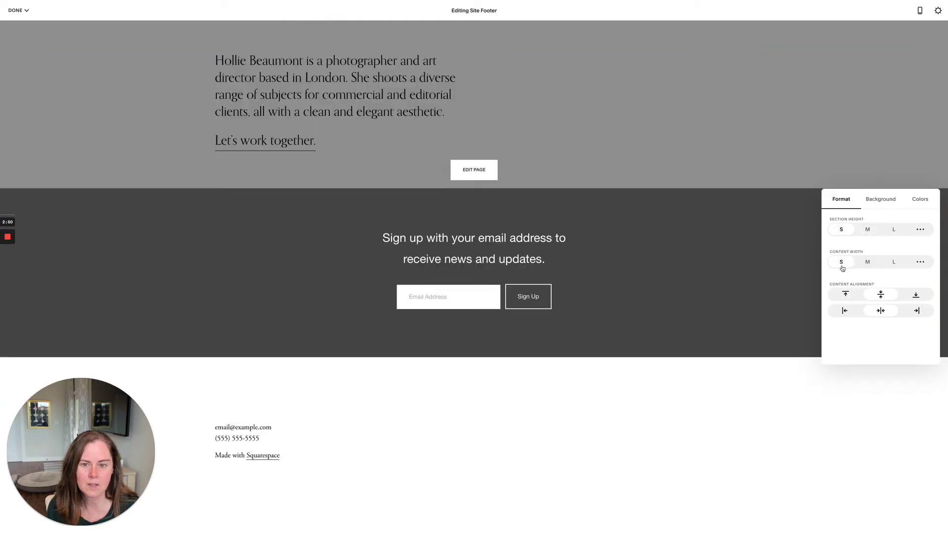
left_click(865, 229)
left_click(842, 230)
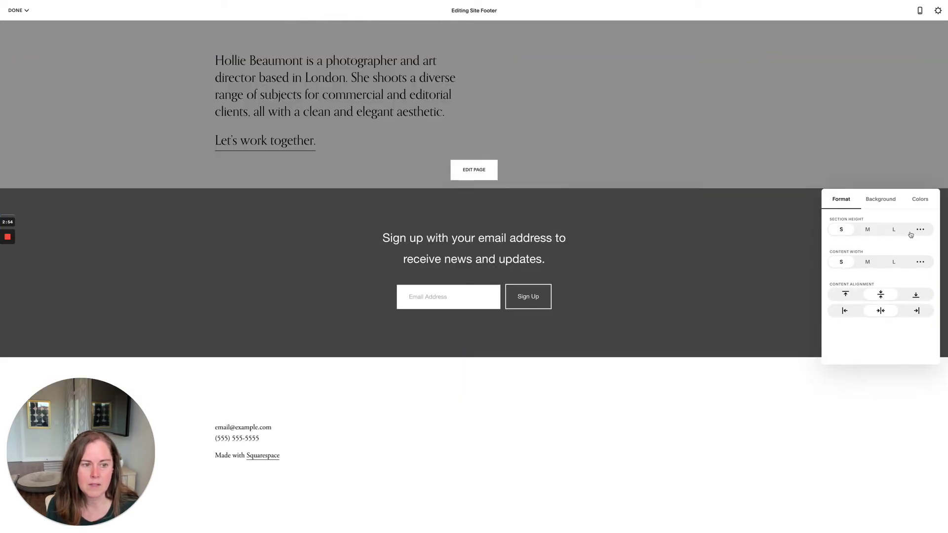
left_click(920, 230)
left_click_drag(831, 245, 859, 238)
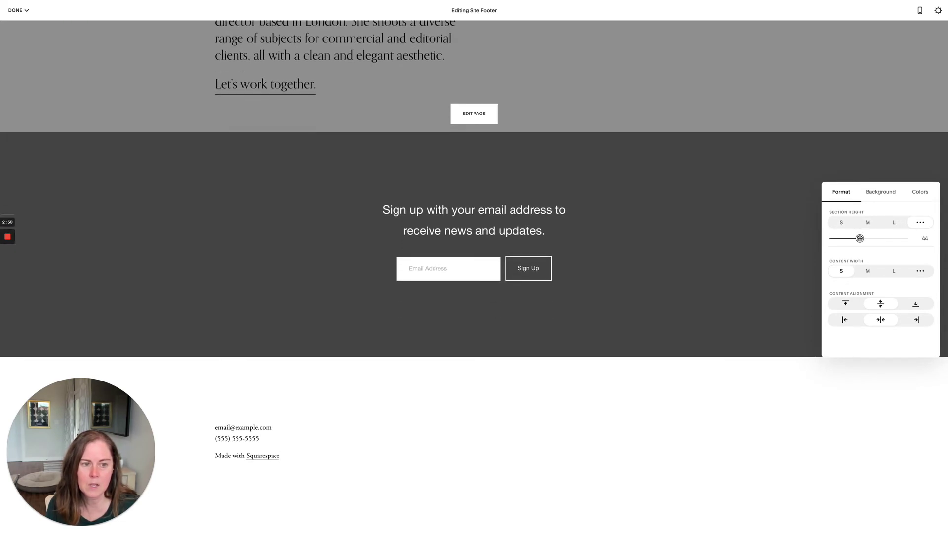
Keep content width S and centre the sign-up content vertically and horizontally.
left_click(869, 272)
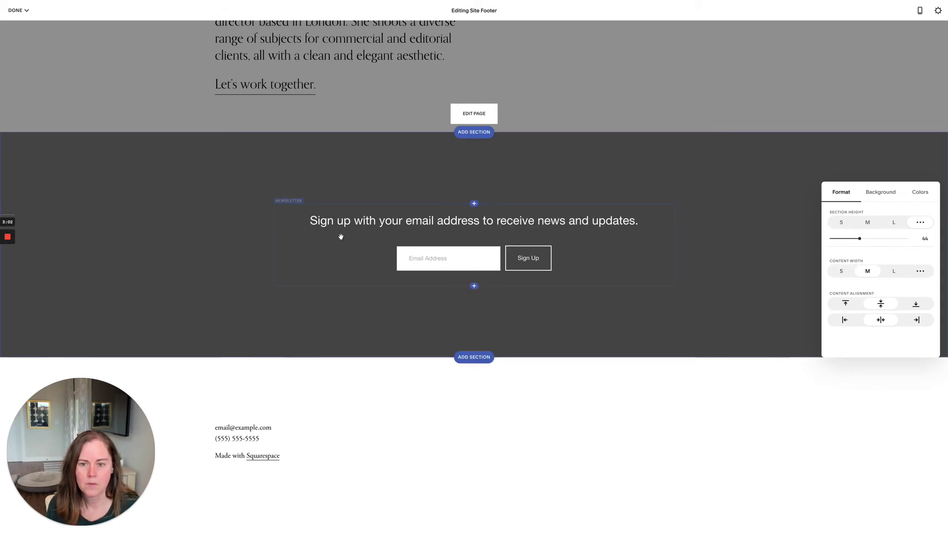
left_click(839, 272)
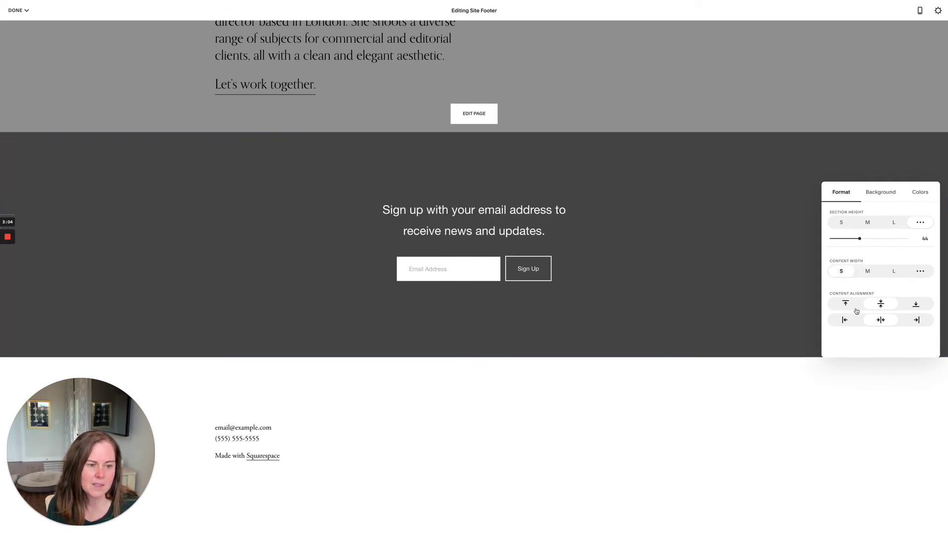
left_click(844, 303)
left_click(844, 320)
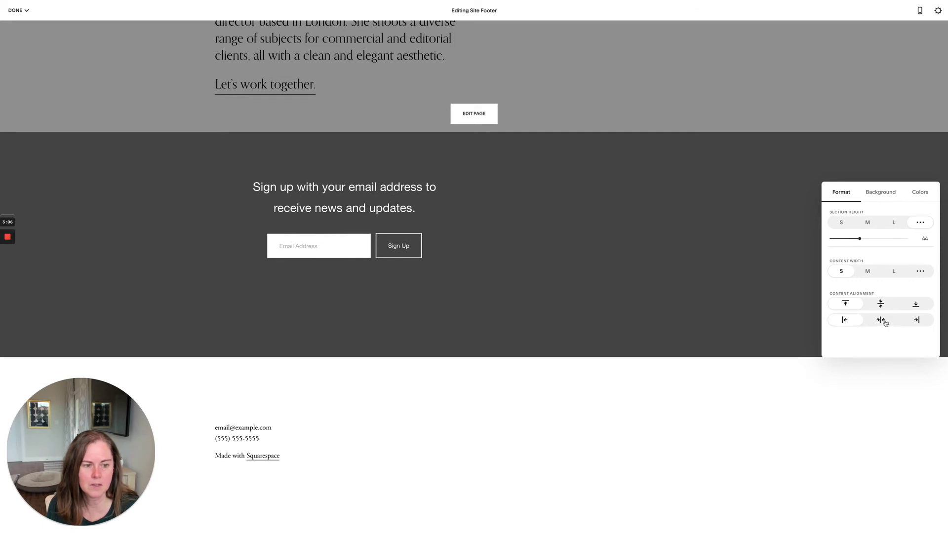
left_click(885, 323)
left_click(916, 320)
left_click(880, 304)
left_click(882, 322)
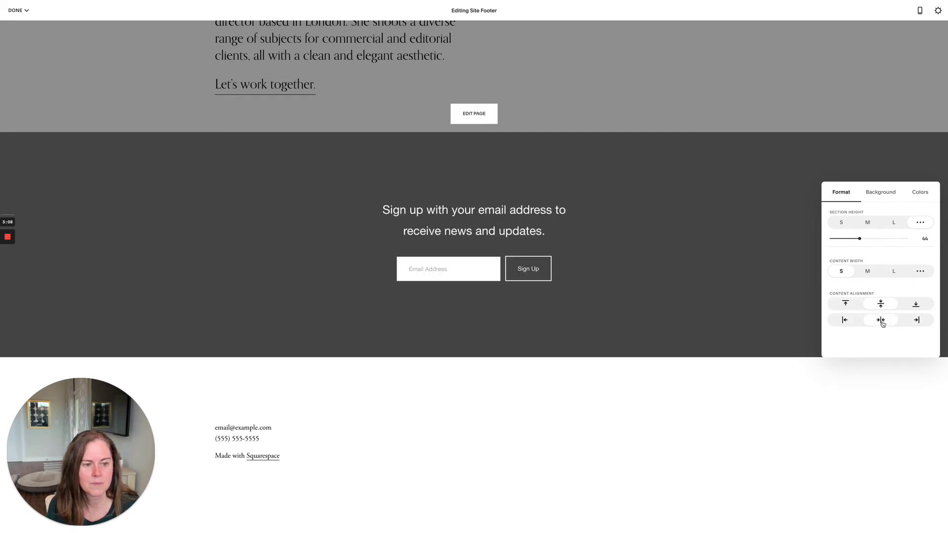
scroll(503, 226, "up", 2)
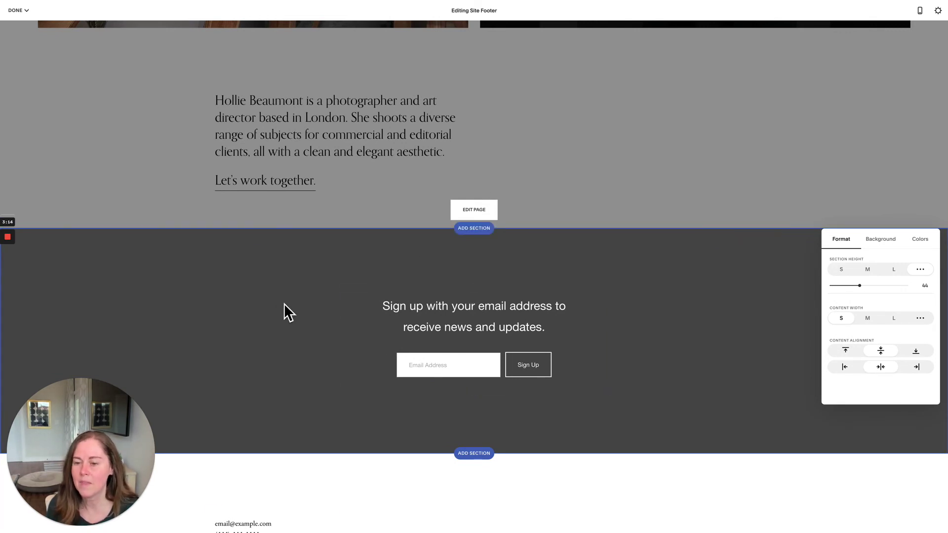
Leave footer editing and add the four-quote 'What People Are Saying' Quote layout above the bio.
left_click(668, 171)
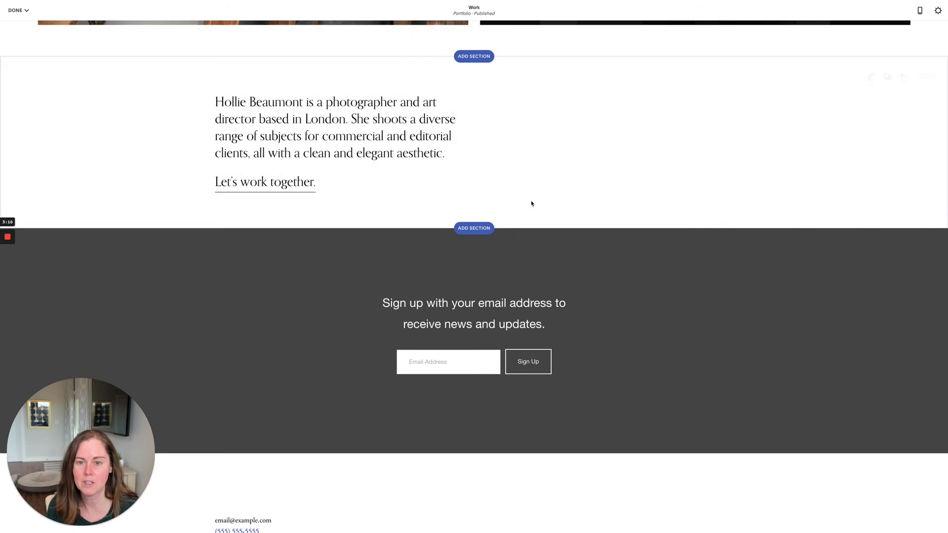
scroll(531, 203, "up", 5)
scroll(531, 204, "down", 3)
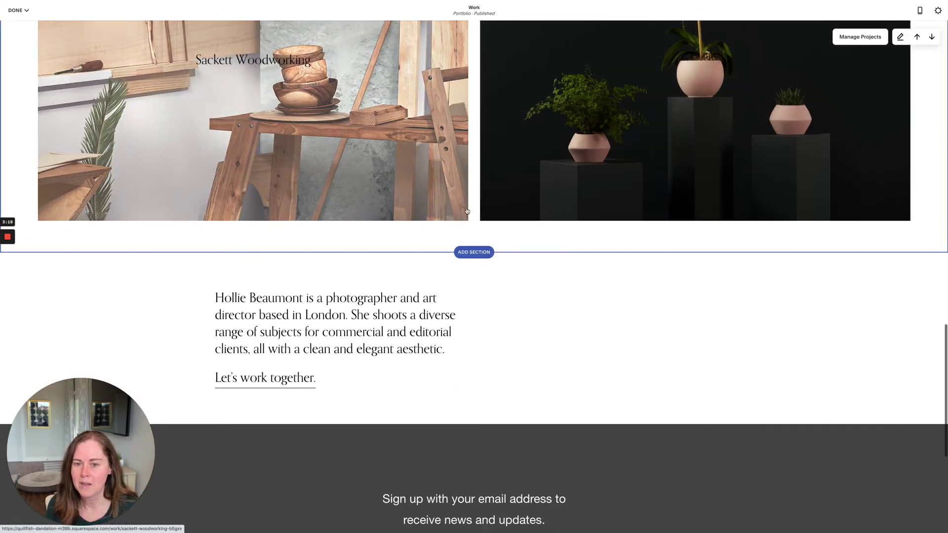
left_click(473, 253)
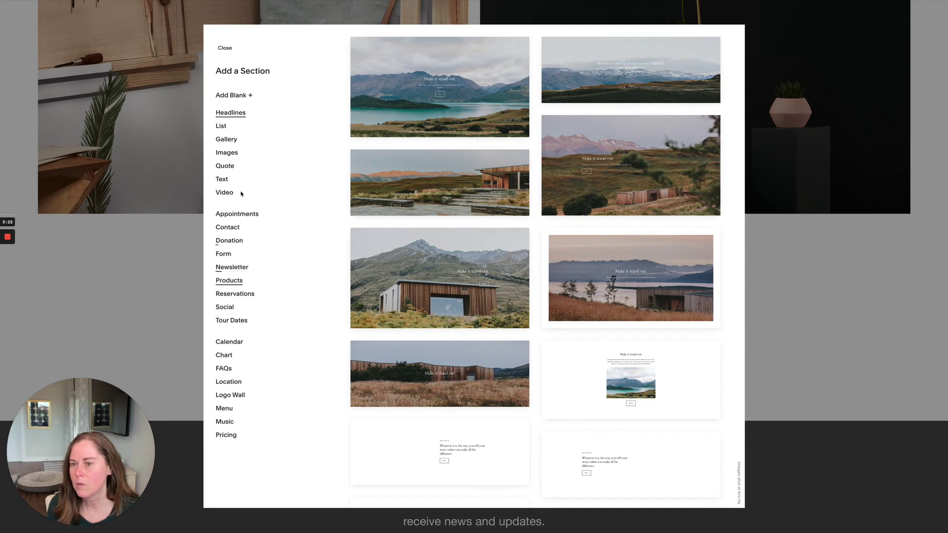
left_click(225, 166)
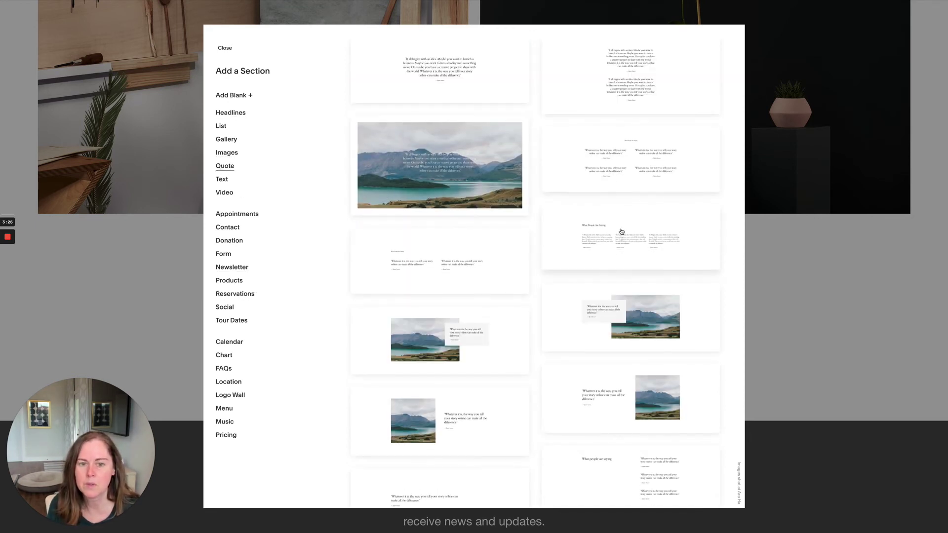
left_click(621, 163)
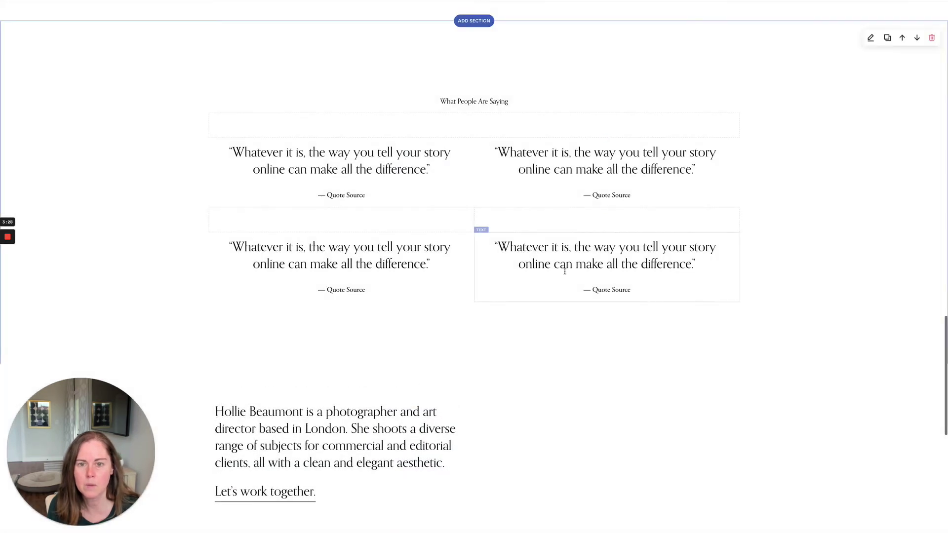
Apply the Light Minimal theme to the testimonials section and save the page changes.
left_click(870, 84)
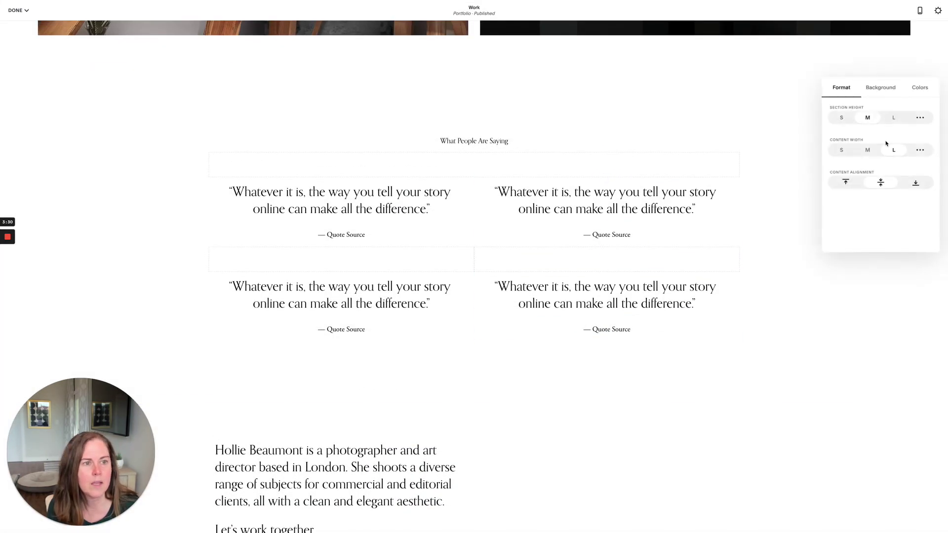
left_click(921, 89)
left_click(902, 172)
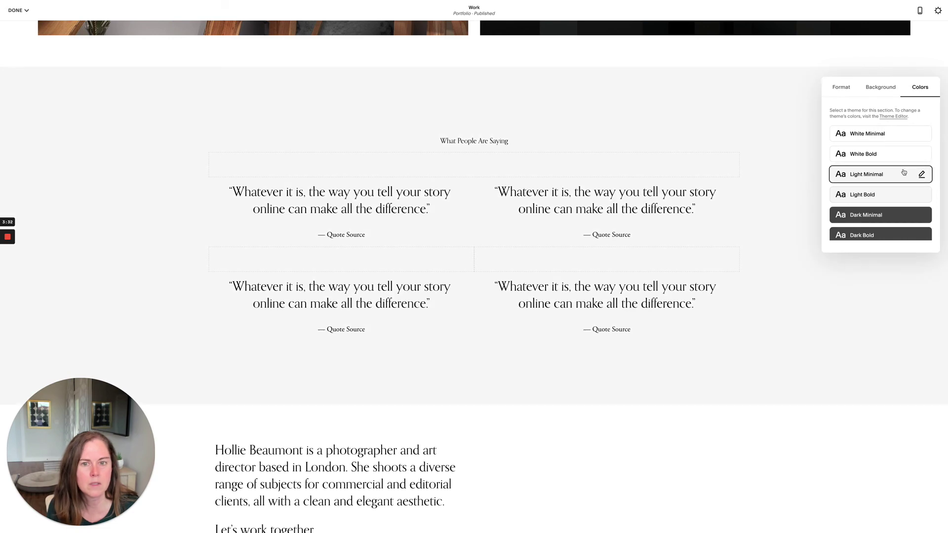
left_click(22, 24)
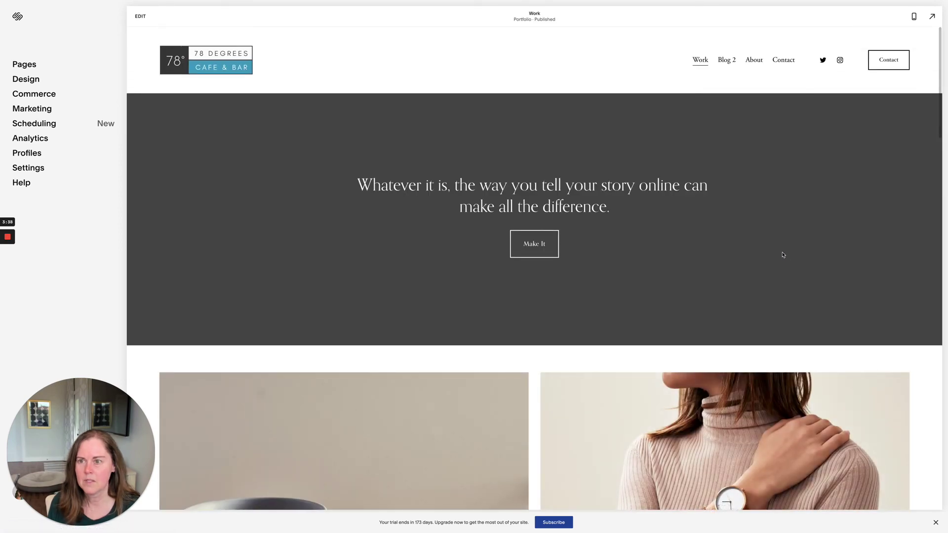
Scroll through the finished Work page to review the headline, testimonials and newsletter sections.
scroll(783, 255, "down", 12)
scroll(782, 255, "down", 15)
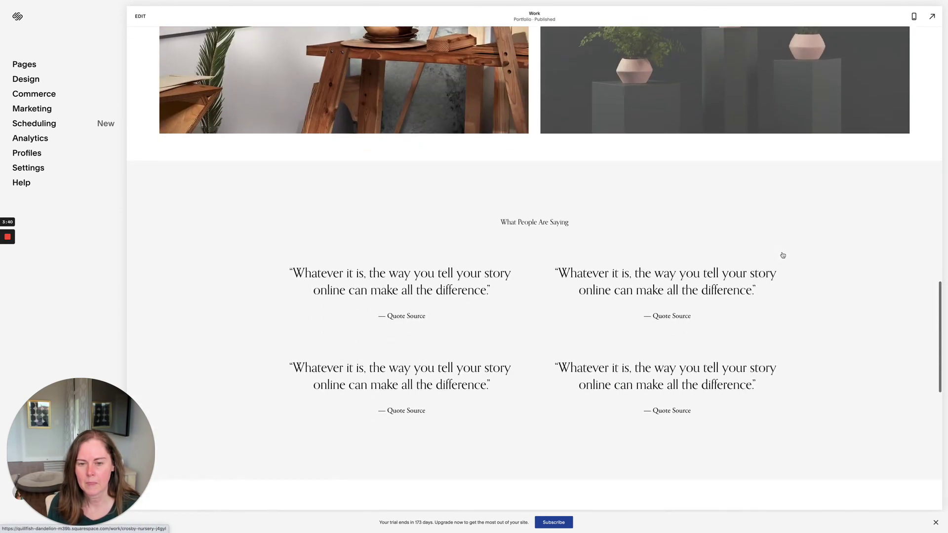
scroll(782, 254, "down", 1)
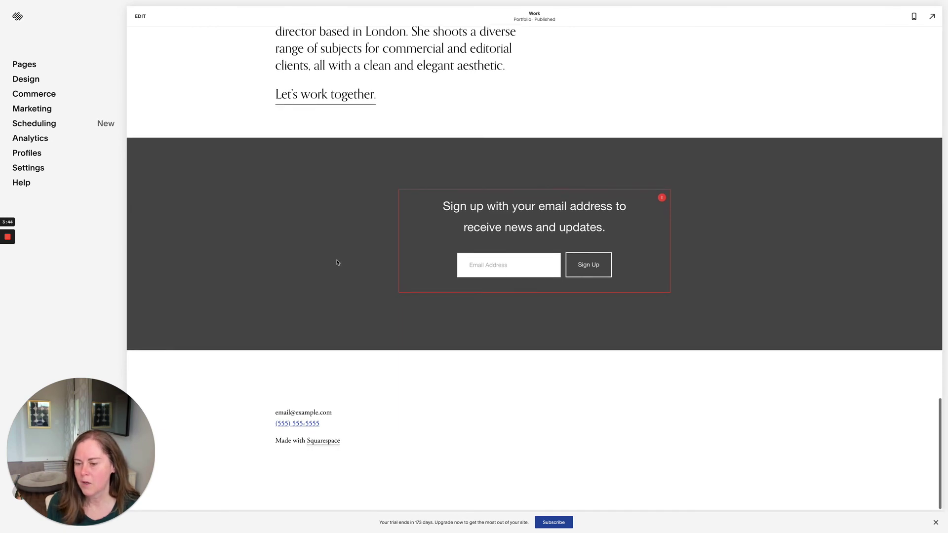
scroll(338, 262, "up", 20)
Go to the Blog 2 page and look over its placeholder posts One through Four.
left_click(729, 65)
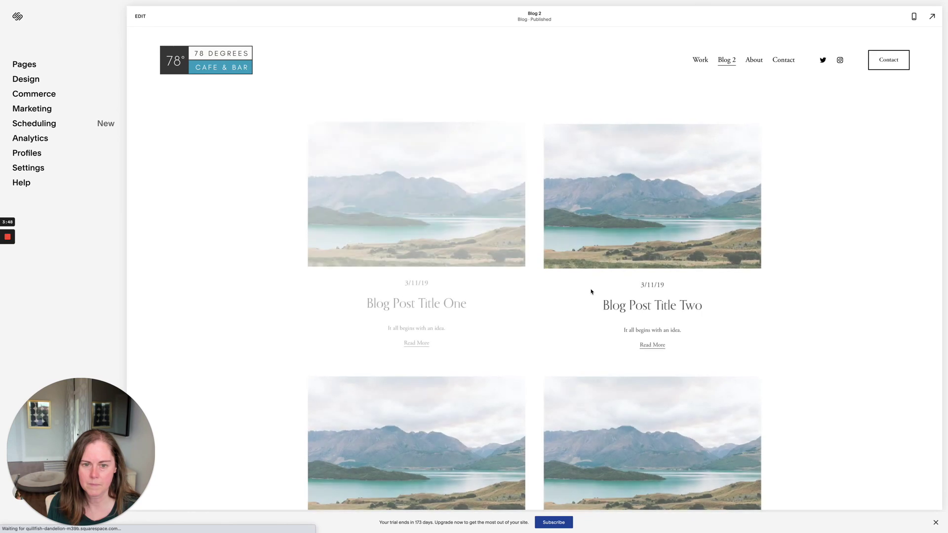
scroll(590, 292, "down", 10)
scroll(340, 296, "up", 10)
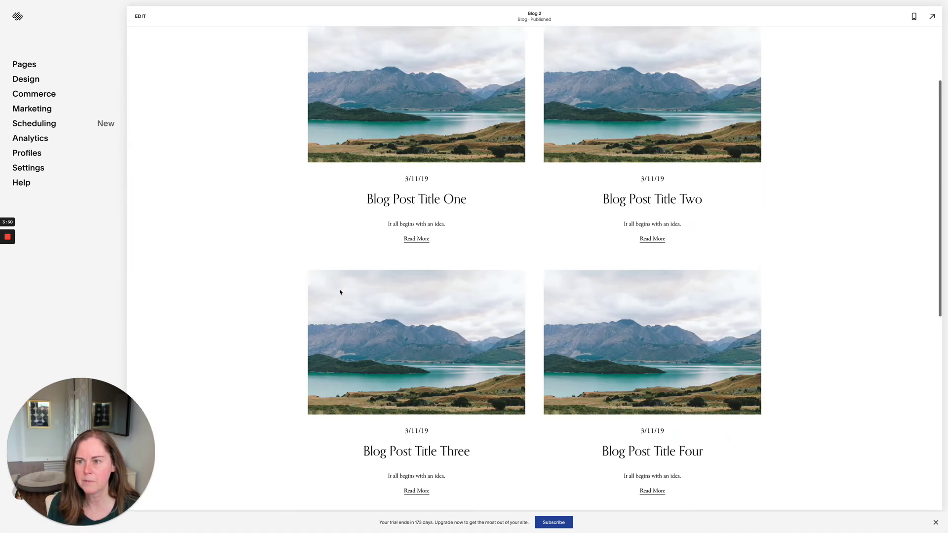